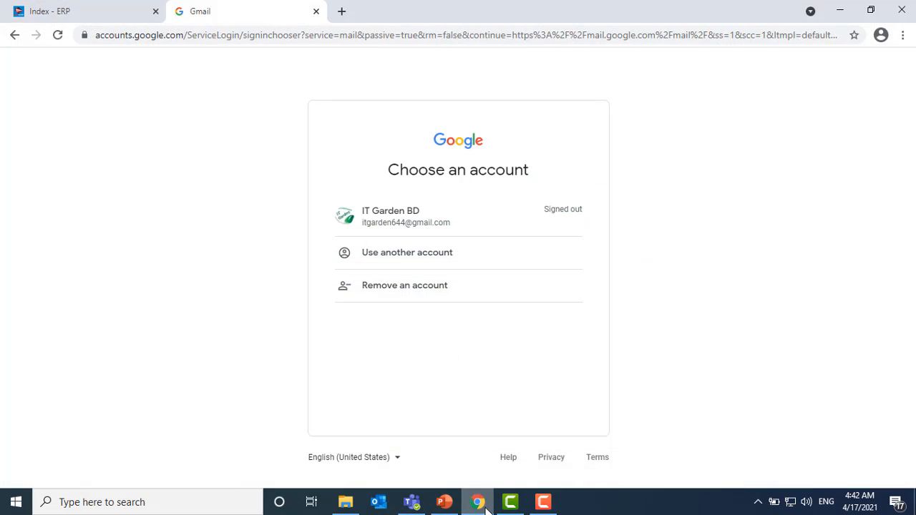
- Return to the ERP Treatment Plan page showing 11000 total, 1000 discount and 10000 net payment
{"action": "left_click", "coordinate": [93, 10]}
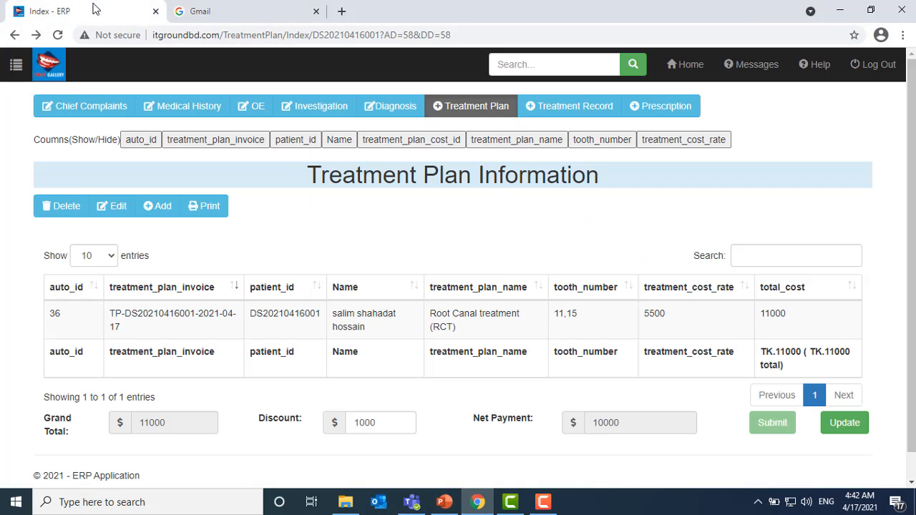
- Close the Gmail tab and log out of the ERP to the Doctor Login page
{"action": "left_click", "coordinate": [315, 11]}
{"action": "left_click", "coordinate": [888, 66]}
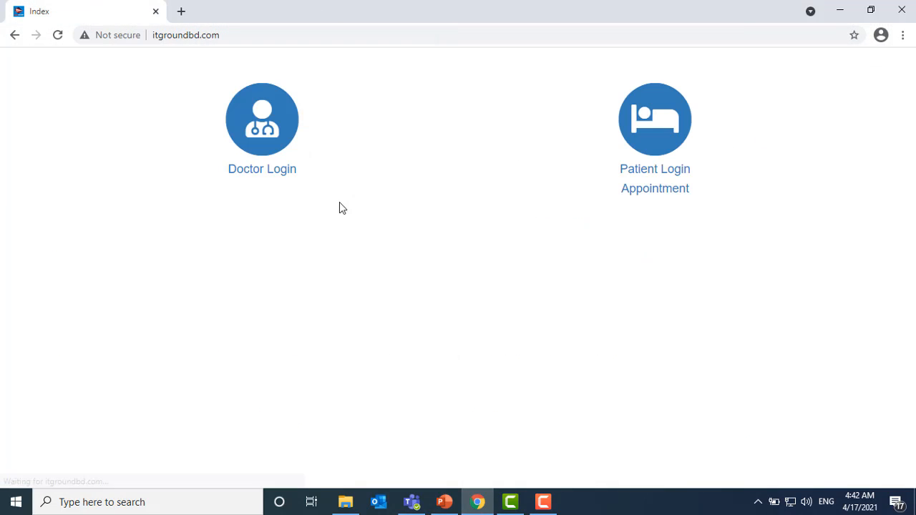
{"action": "left_click", "coordinate": [283, 179]}
- Sign in as ADMIN with the account password and open the Patient Information list
{"action": "left_click", "coordinate": [438, 191]}
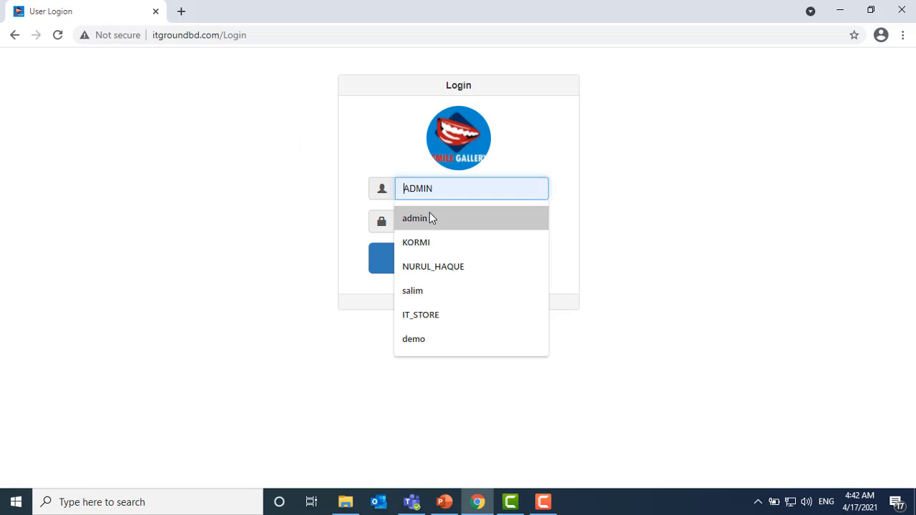
{"action": "left_click", "coordinate": [429, 217]}
{"action": "left_click", "coordinate": [428, 221]}
{"action": "type", "text": "1"}
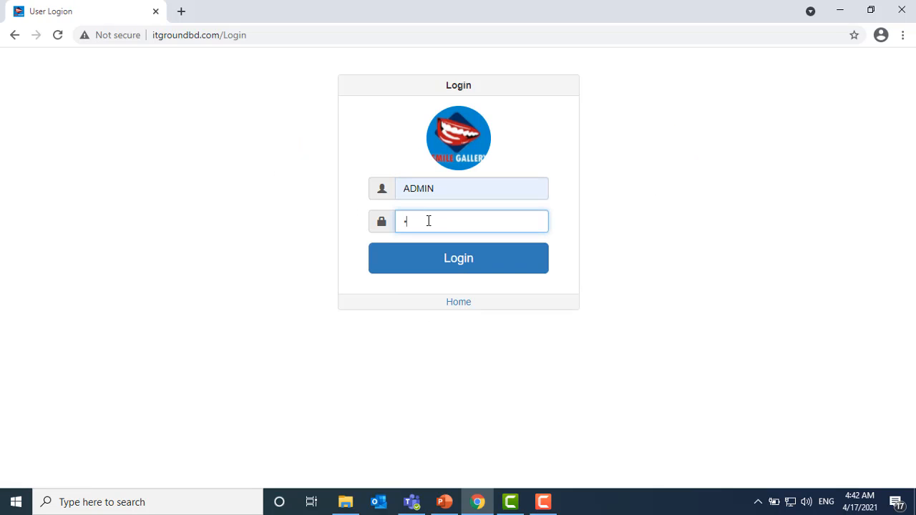
{"action": "type", "text": "23456"}
{"action": "key", "text": "Return"}
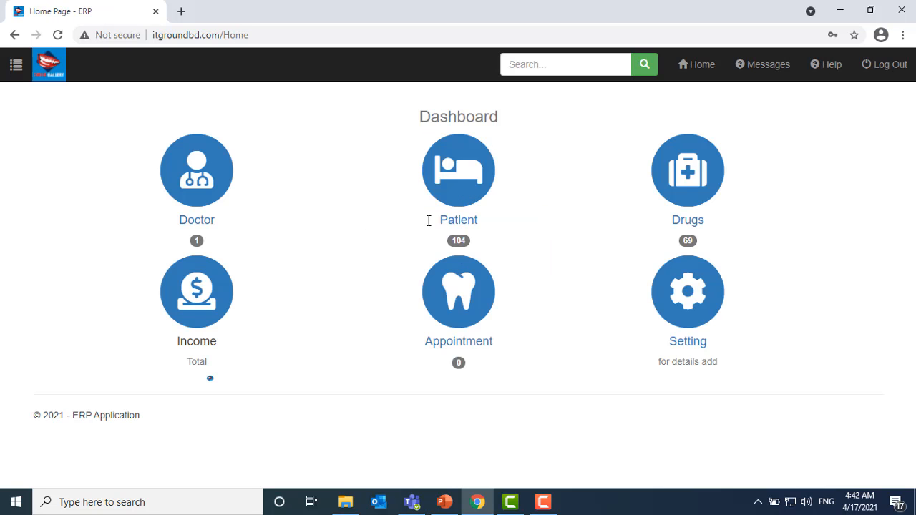
{"action": "left_click", "coordinate": [458, 220]}
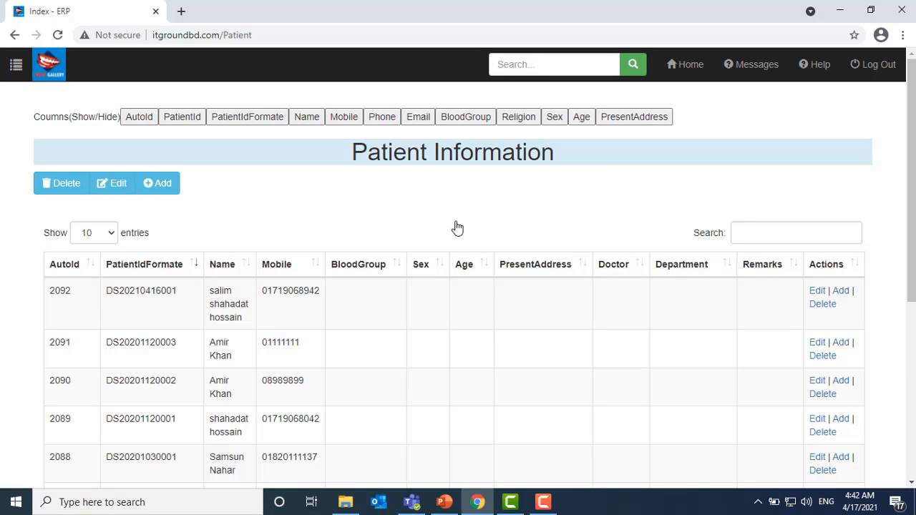
- Expand the sidebar's Setting section and browse the patient rows around 2091
{"action": "left_click", "coordinate": [15, 66]}
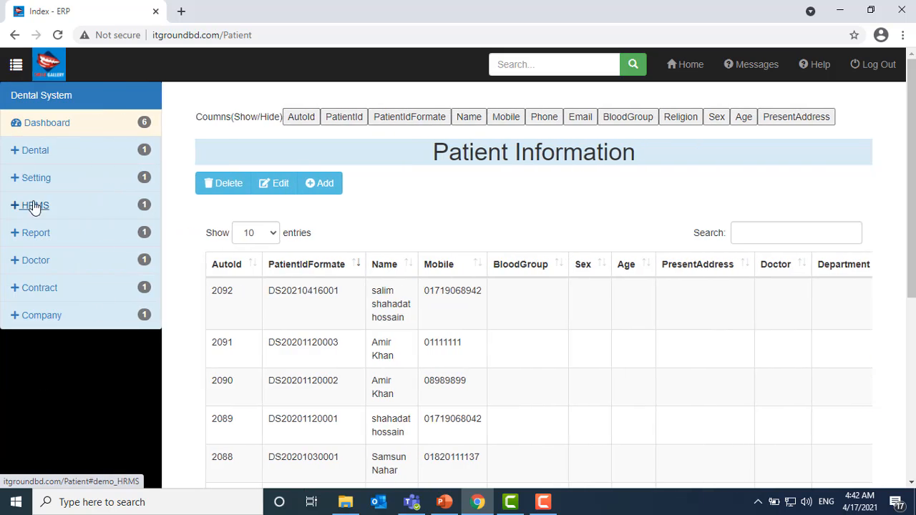
{"action": "left_click", "coordinate": [34, 179]}
{"action": "scroll", "coordinate": [83, 335], "scroll_direction": "down", "scroll_amount": 2}
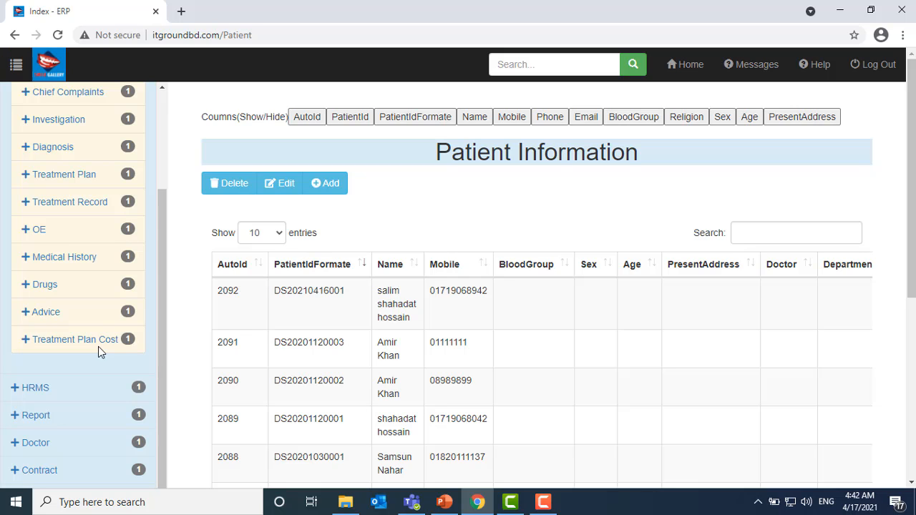
{"action": "left_click", "coordinate": [535, 348]}
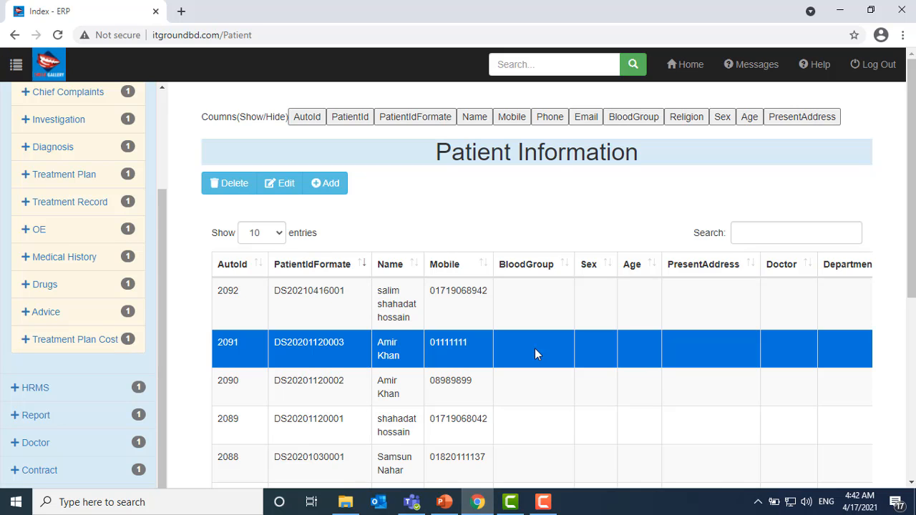
{"action": "scroll", "coordinate": [501, 370], "scroll_direction": "down", "scroll_amount": 1}
{"action": "scroll", "coordinate": [499, 369], "scroll_direction": "down", "scroll_amount": 1}
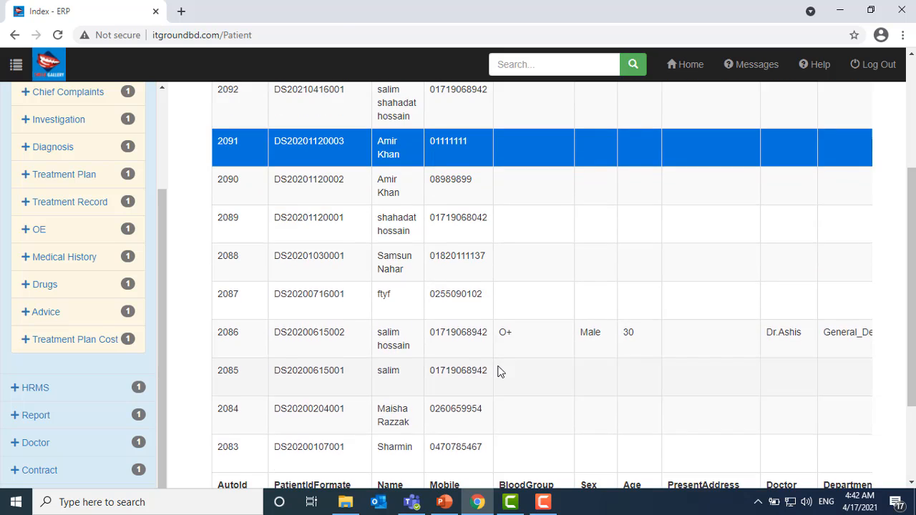
{"action": "scroll", "coordinate": [497, 370], "scroll_direction": "up", "scroll_amount": 3}
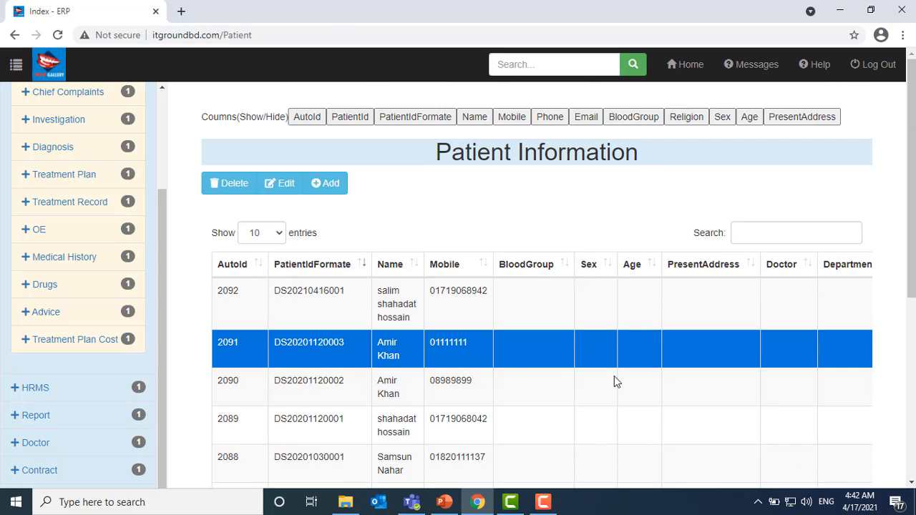
{"action": "left_click", "coordinate": [15, 68]}
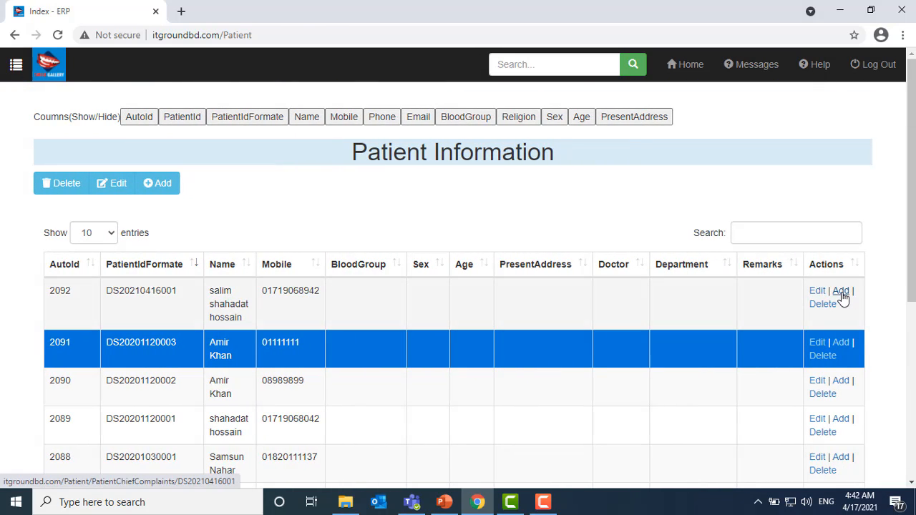
{"action": "left_click", "coordinate": [858, 309]}
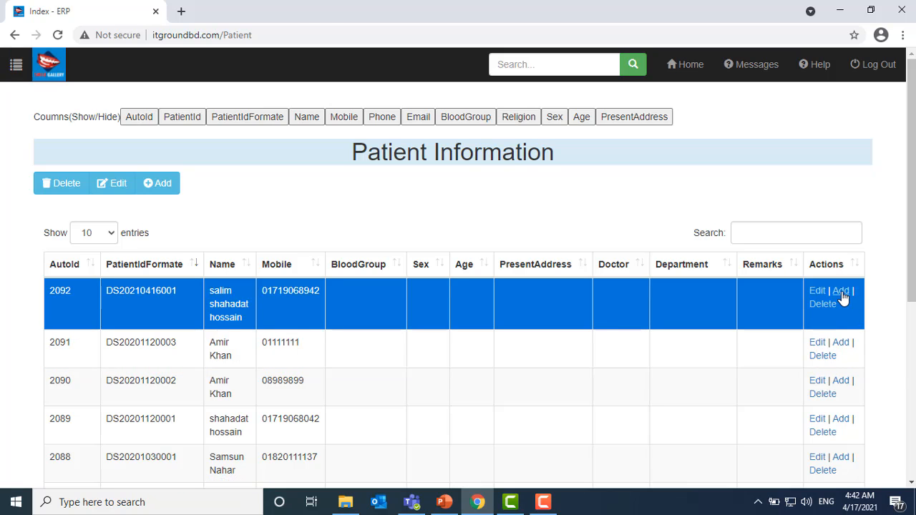
{"action": "left_click", "coordinate": [841, 293]}
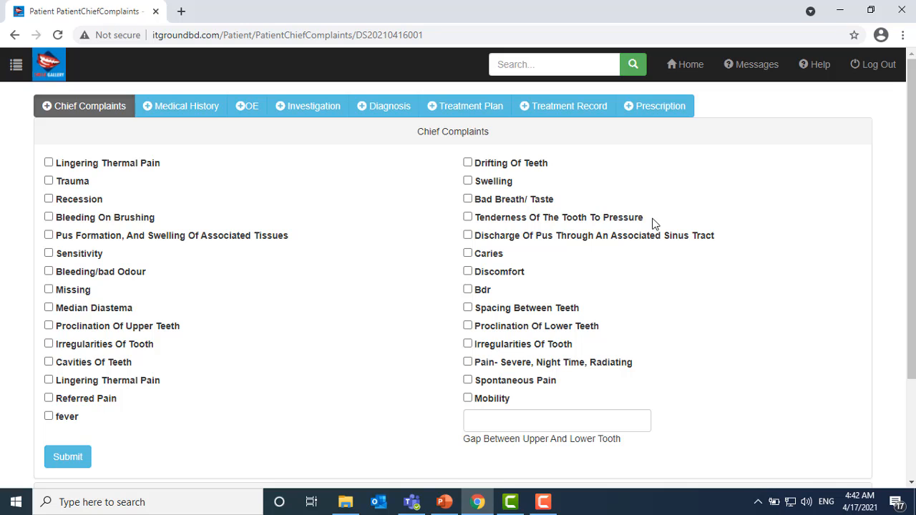
- Start a new treatment record with Plan Cost ID 1, Root Canal treatment (RCT), found by searching 'roo'
{"action": "left_click", "coordinate": [563, 114]}
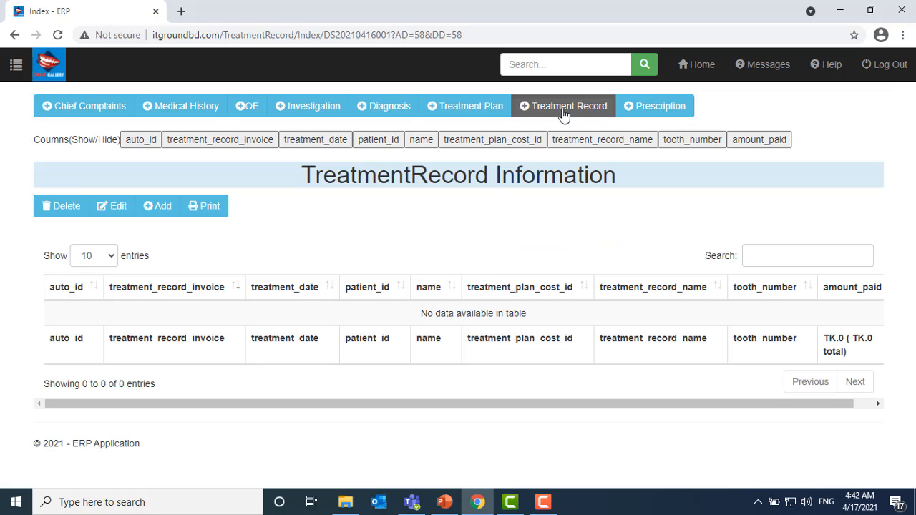
{"action": "left_click", "coordinate": [162, 210]}
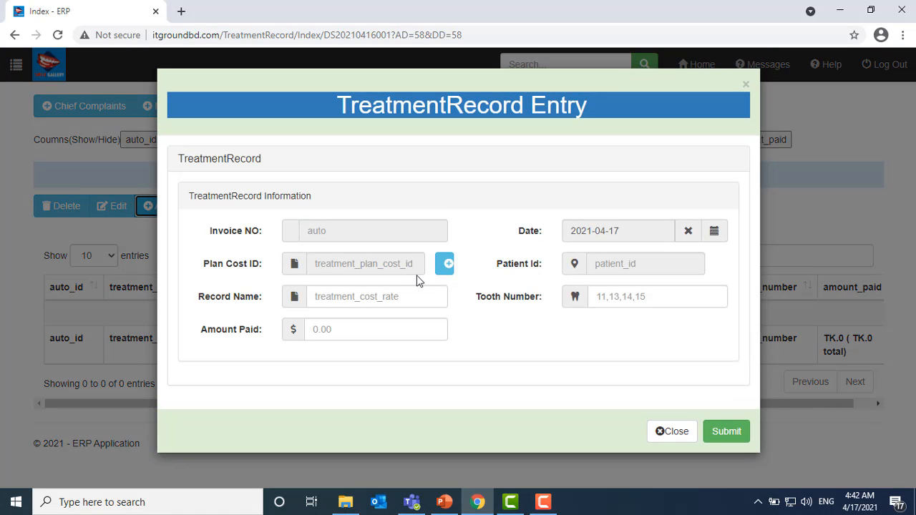
{"action": "left_click", "coordinate": [445, 264]}
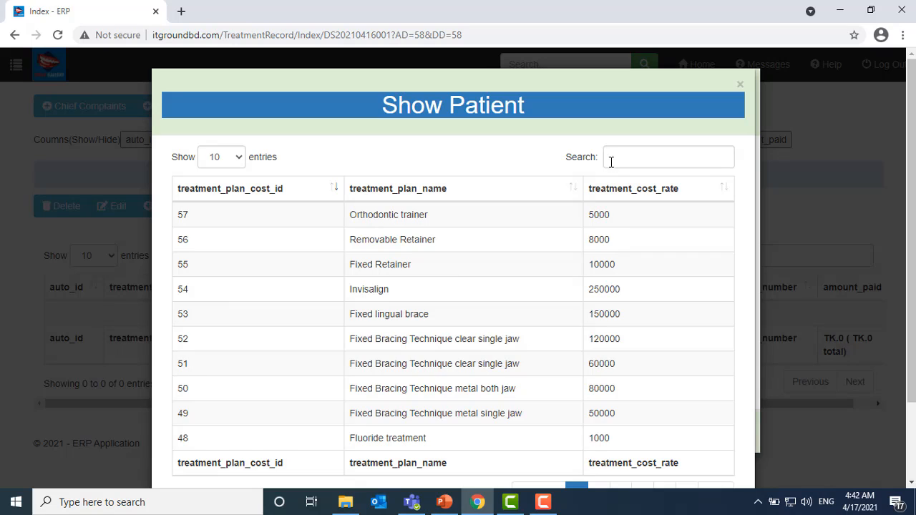
{"action": "left_click", "coordinate": [611, 158]}
{"action": "type", "text": "roo"}
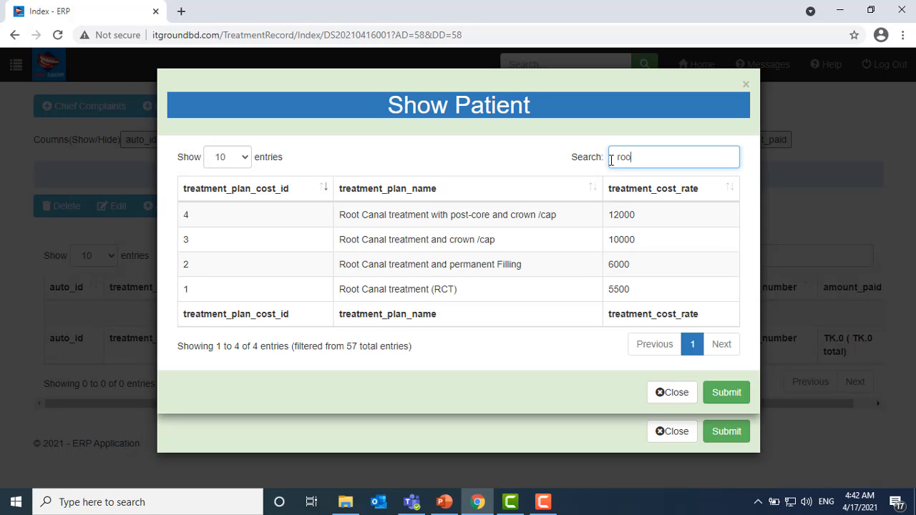
{"action": "left_click", "coordinate": [512, 292]}
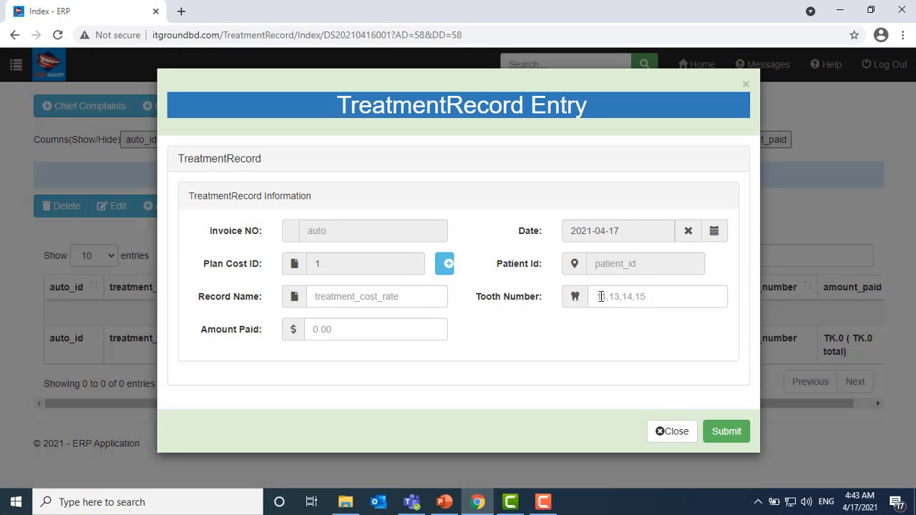
- Enter tooth numbers 11,15 in the treatment record
{"action": "left_click", "coordinate": [600, 296]}
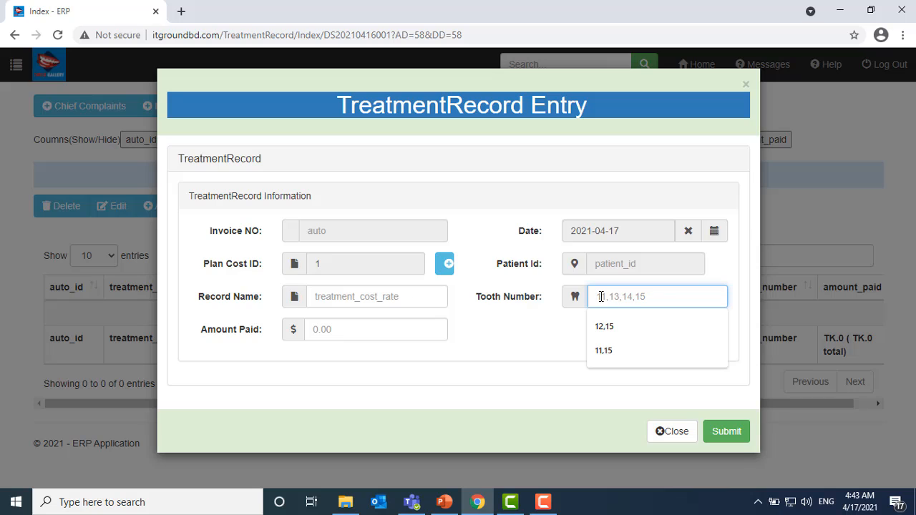
{"action": "type", "text": "11,15"}
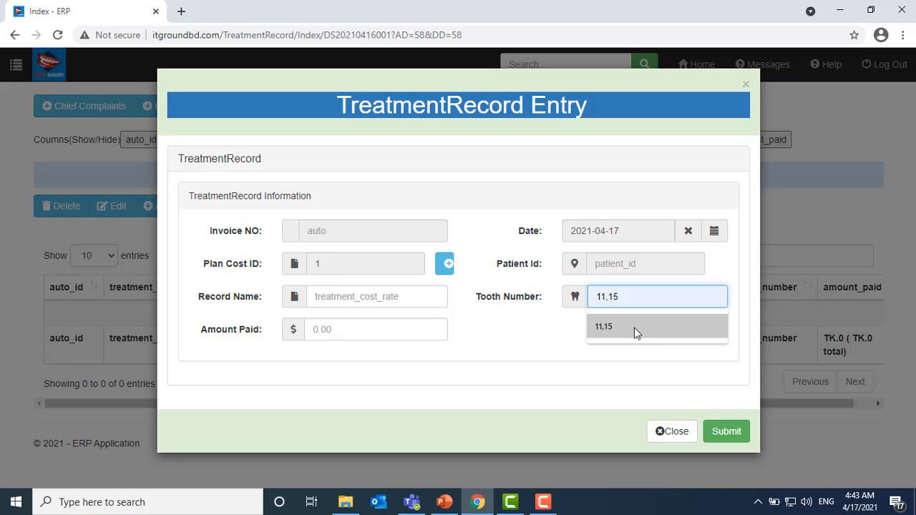
{"action": "left_click", "coordinate": [635, 329]}
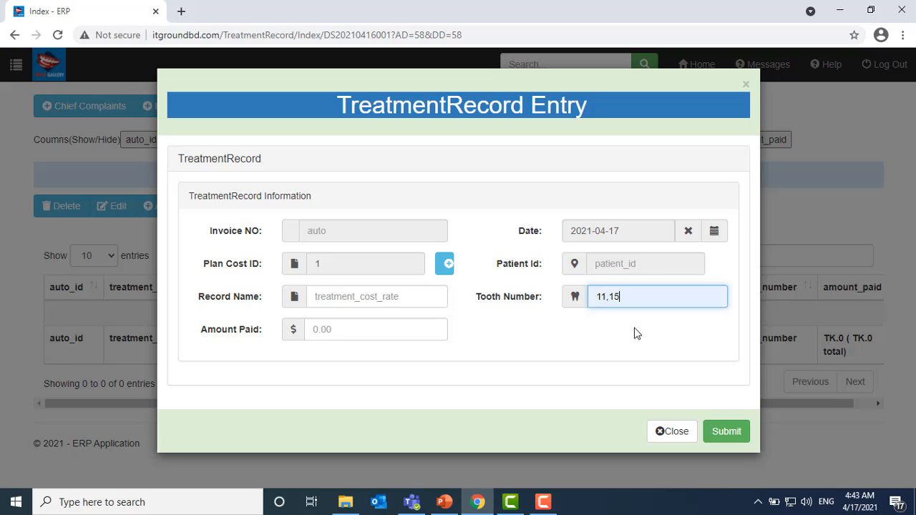
{"action": "left_click", "coordinate": [376, 296]}
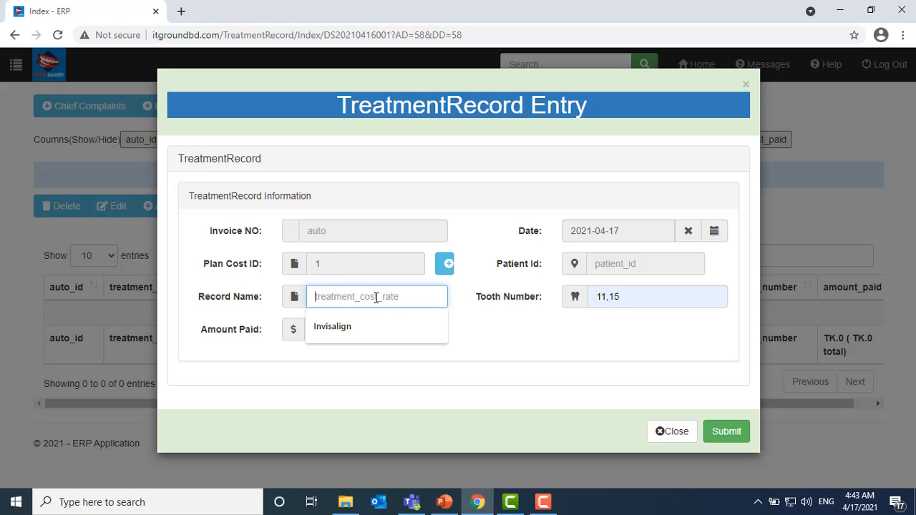
{"action": "type", "text": "5"}
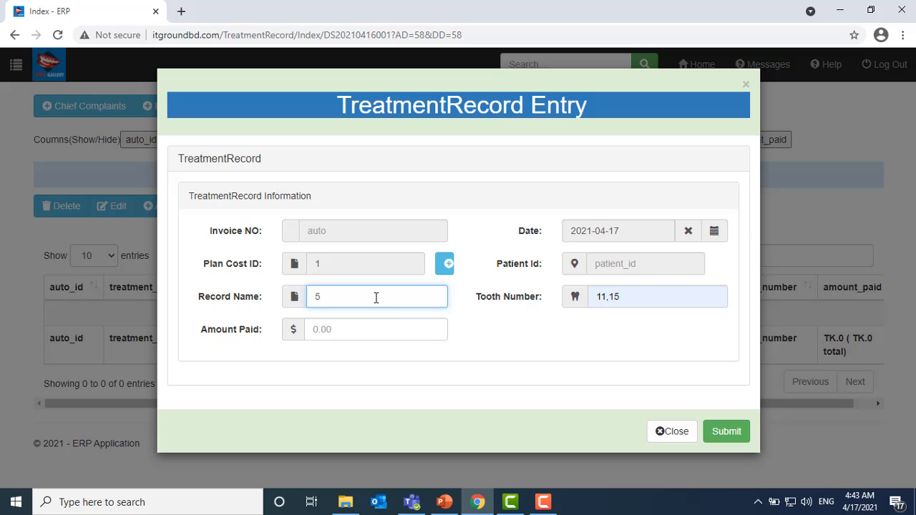
{"action": "type", "text": "50"}
{"action": "left_click_drag", "start_coordinate": [625, 297], "coordinate": [593, 298]}
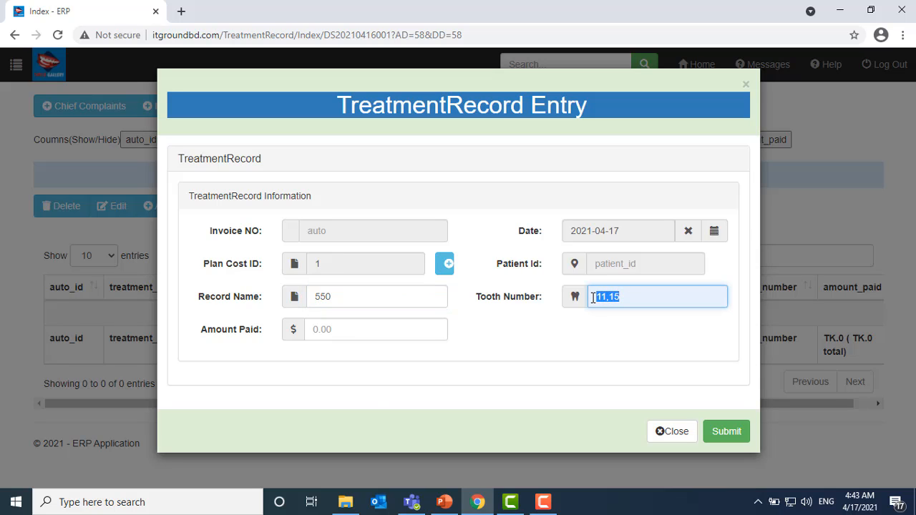
{"action": "type", "text": "11"}
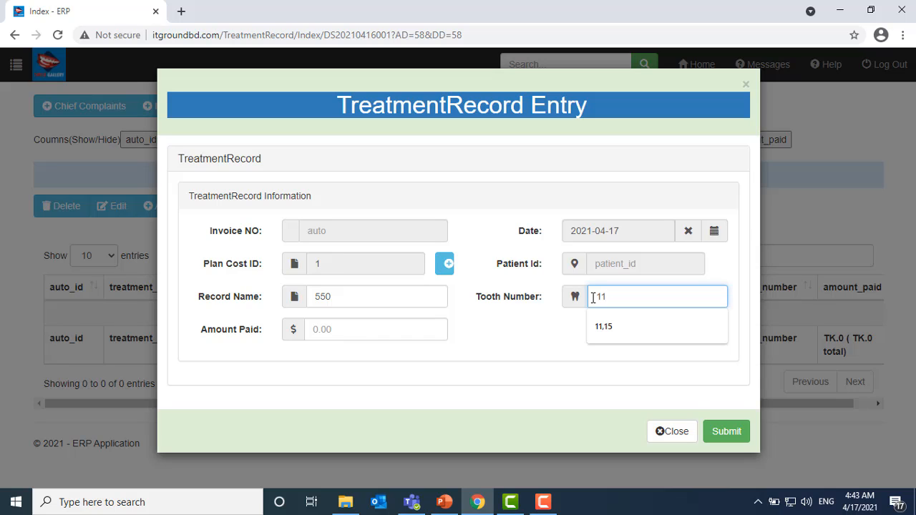
{"action": "type", "text": ",15"}
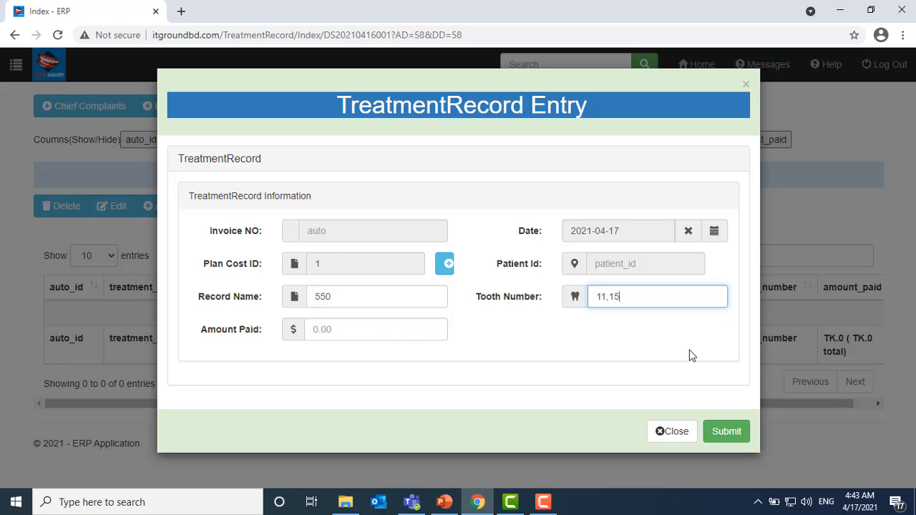
- Set the record name to RCL and the amount paid to 5000
{"action": "left_click", "coordinate": [381, 330]}
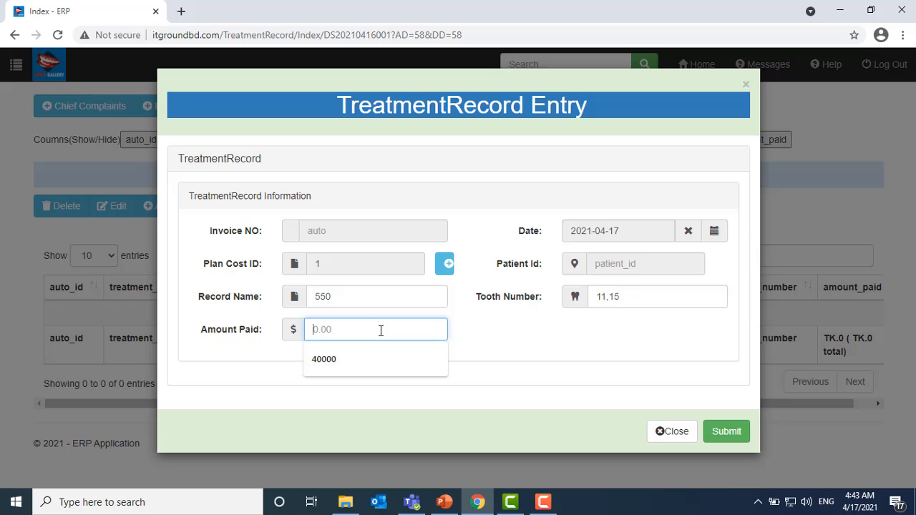
{"action": "double_click", "coordinate": [354, 295]}
{"action": "type", "text": "1"}
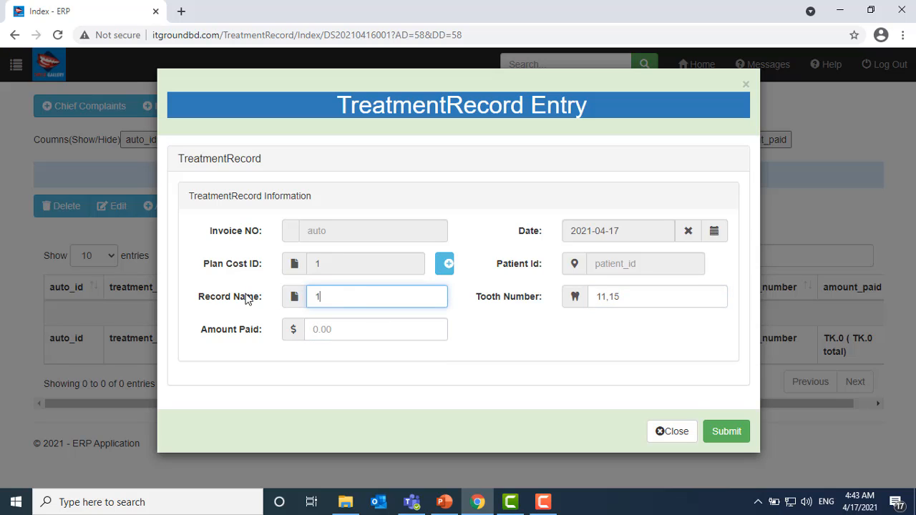
{"action": "left_click", "coordinate": [262, 299]}
{"action": "key", "text": "BackSpace"}
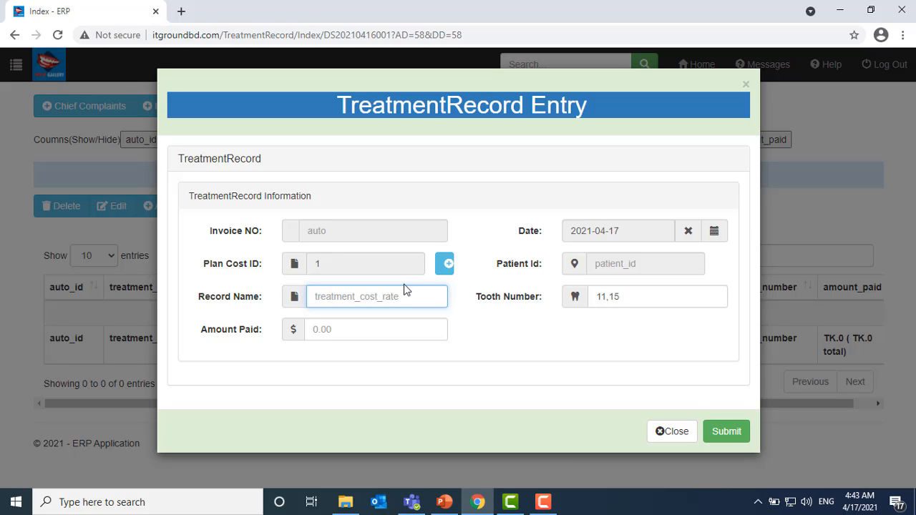
{"action": "type", "text": "RCL"}
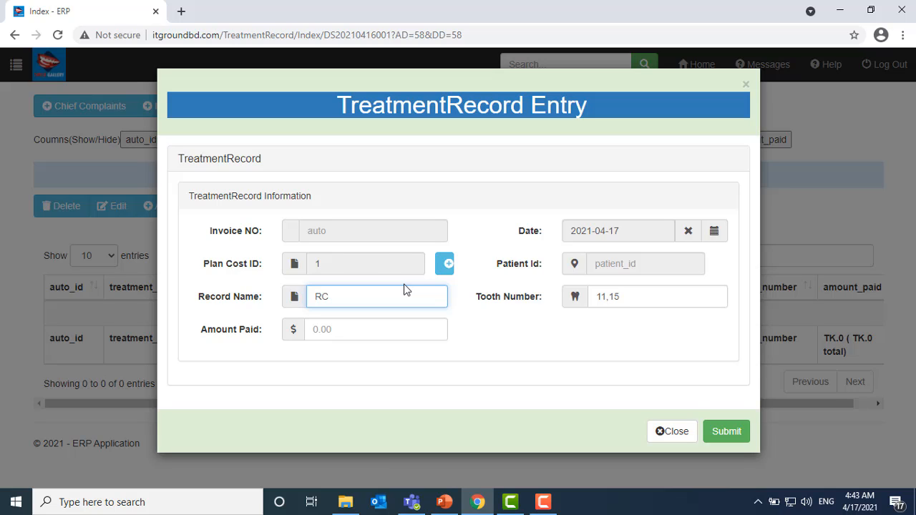
{"action": "left_click", "coordinate": [363, 331]}
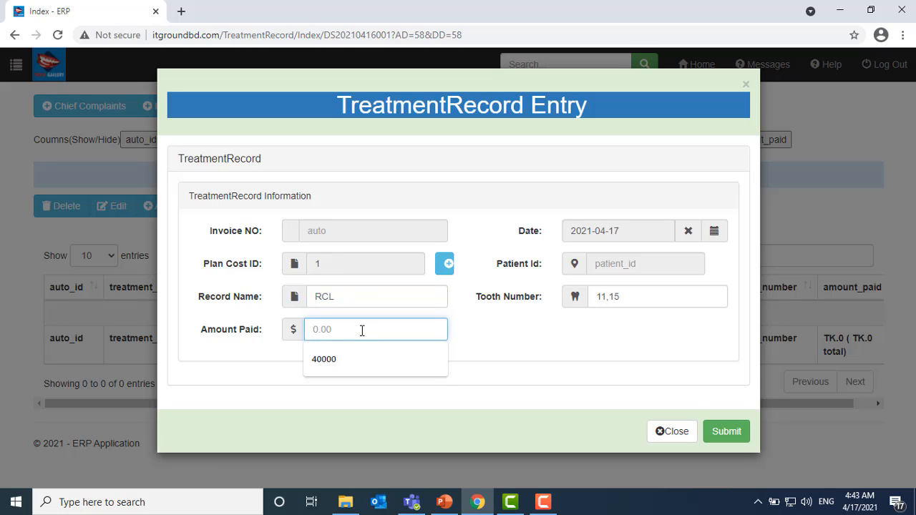
{"action": "type", "text": "5000"}
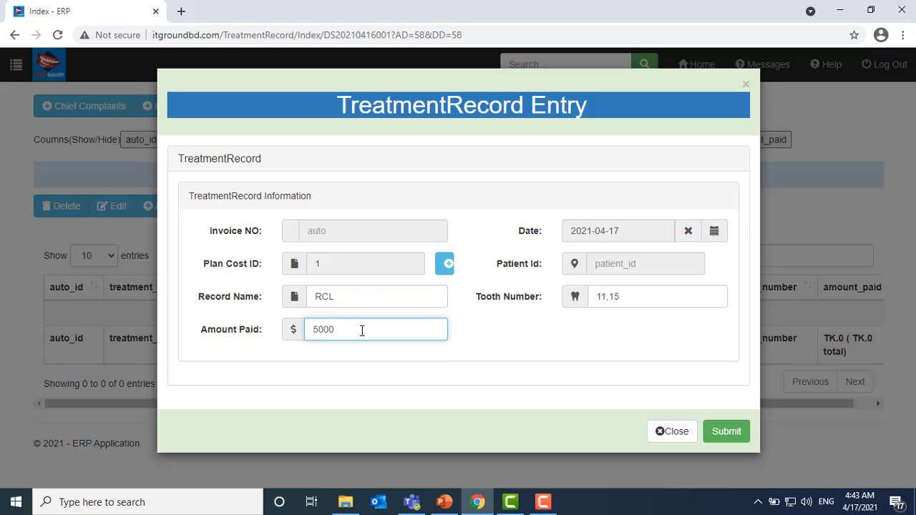
- Submit the RCL record and confirm entry 13 shows TK.5000 in the amount_paid column
{"action": "left_click", "coordinate": [729, 434]}
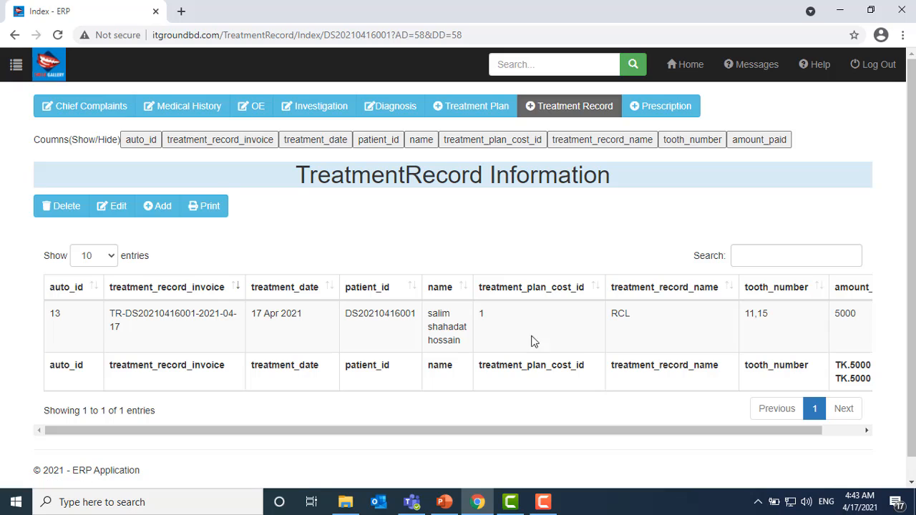
{"action": "left_click", "coordinate": [563, 341]}
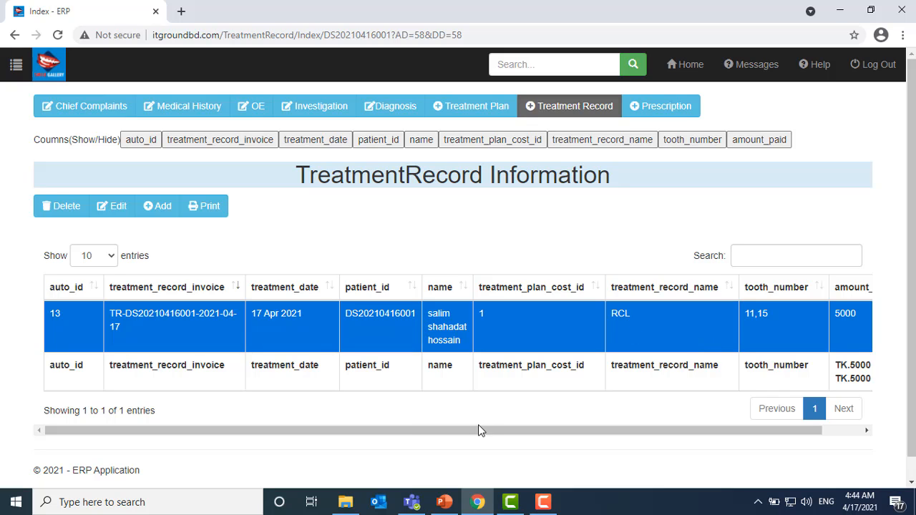
{"action": "left_click_drag", "start_coordinate": [478, 429], "coordinate": [642, 430]}
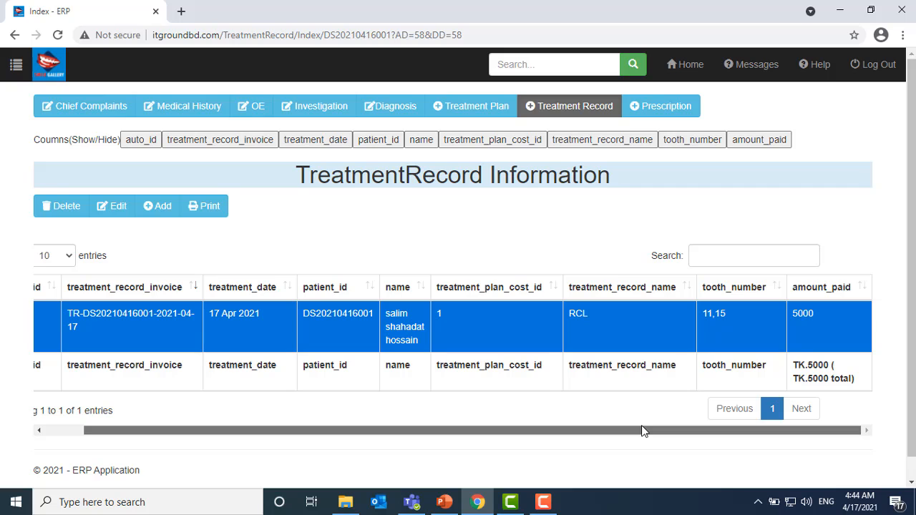
{"action": "left_click_drag", "start_coordinate": [542, 432], "coordinate": [307, 429]}
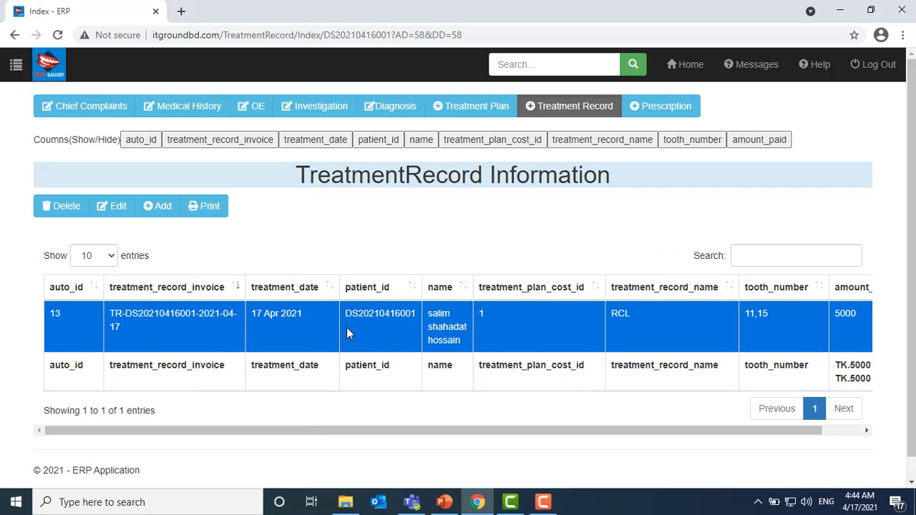
{"action": "left_click", "coordinate": [207, 206]}
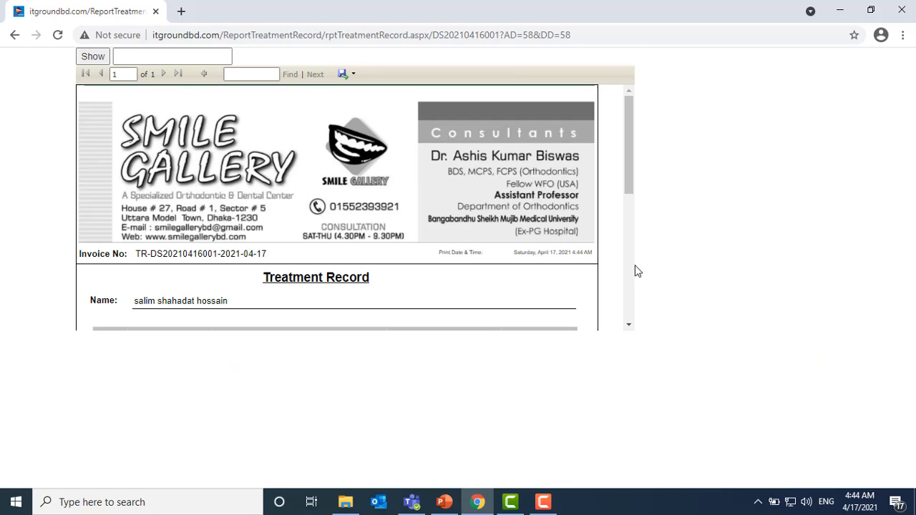
{"action": "scroll", "coordinate": [571, 262], "scroll_direction": "down", "scroll_amount": 2}
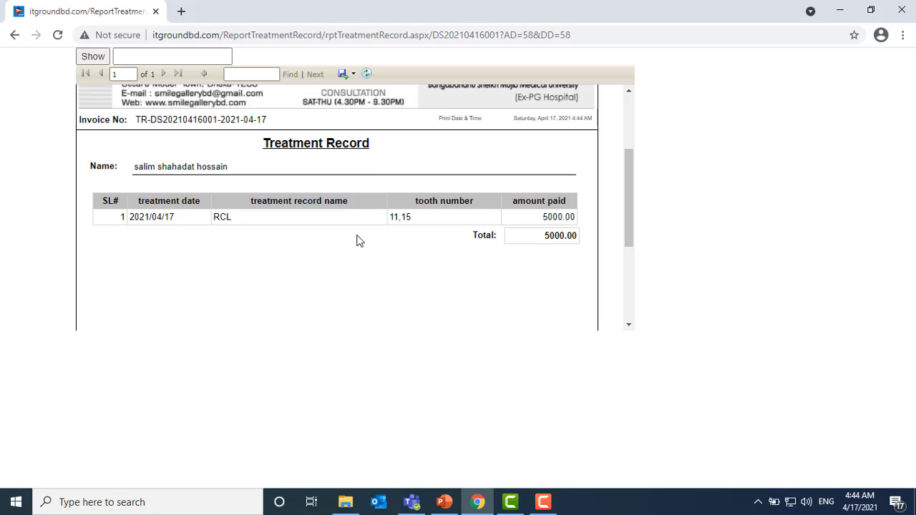
{"action": "scroll", "coordinate": [364, 261], "scroll_direction": "up", "scroll_amount": 2}
{"action": "scroll", "coordinate": [364, 261], "scroll_direction": "down", "scroll_amount": 2}
{"action": "left_click", "coordinate": [14, 34]}
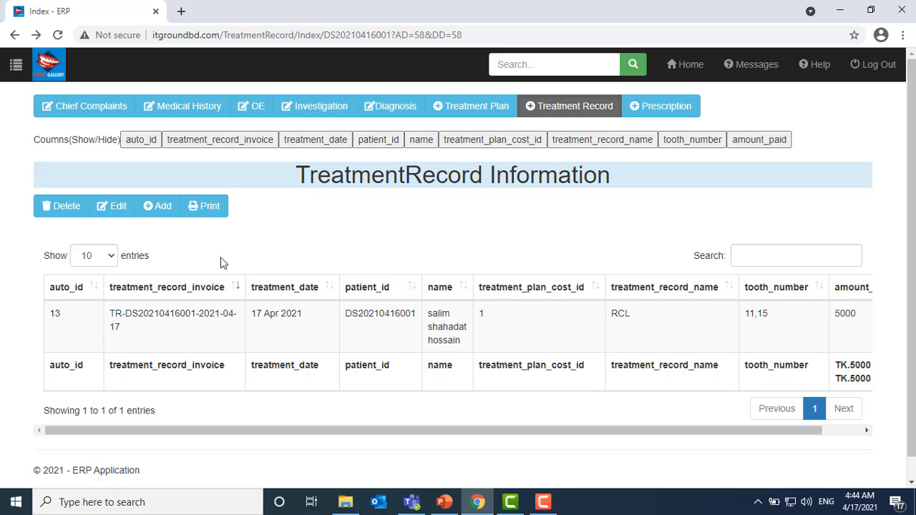
- Add another treatment record with Plan Cost ID 1, Root Canal treatment (RCT), via a 'roo' search
{"action": "left_click", "coordinate": [172, 214]}
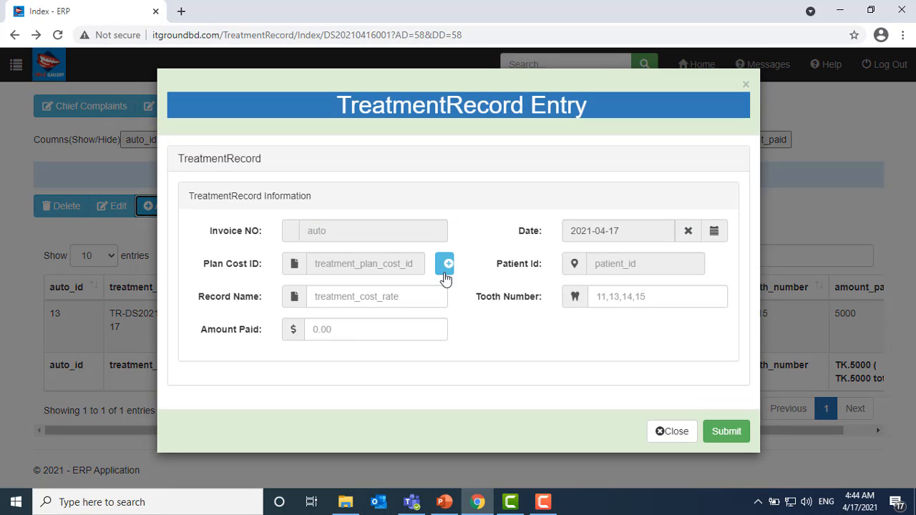
{"action": "left_click", "coordinate": [444, 263]}
{"action": "left_click", "coordinate": [621, 158]}
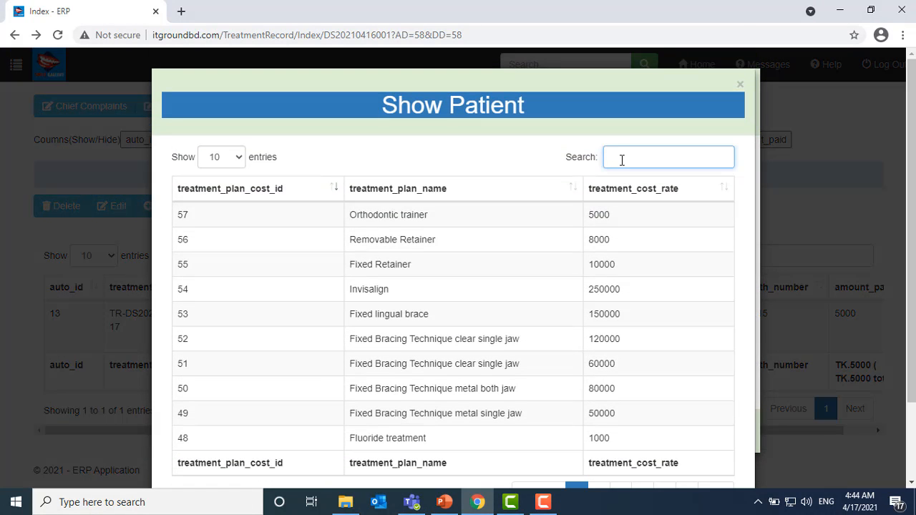
{"action": "type", "text": "ro"}
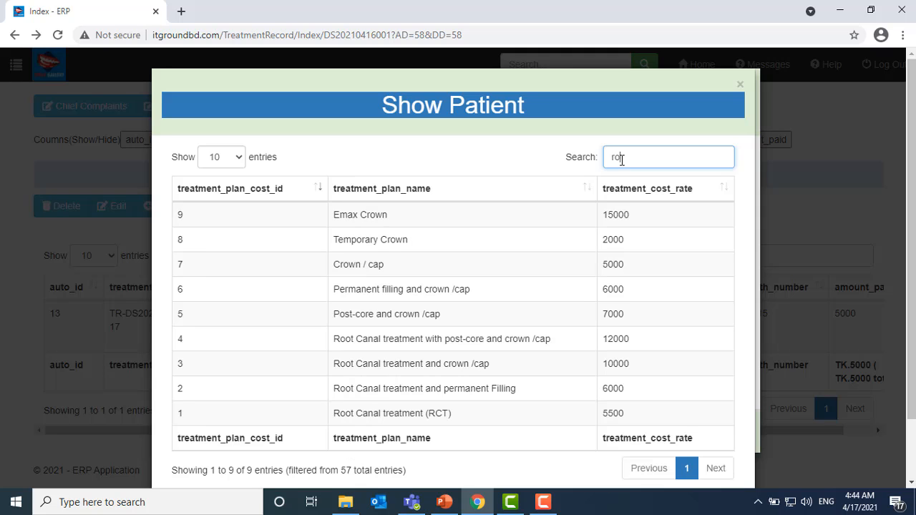
{"action": "type", "text": "o"}
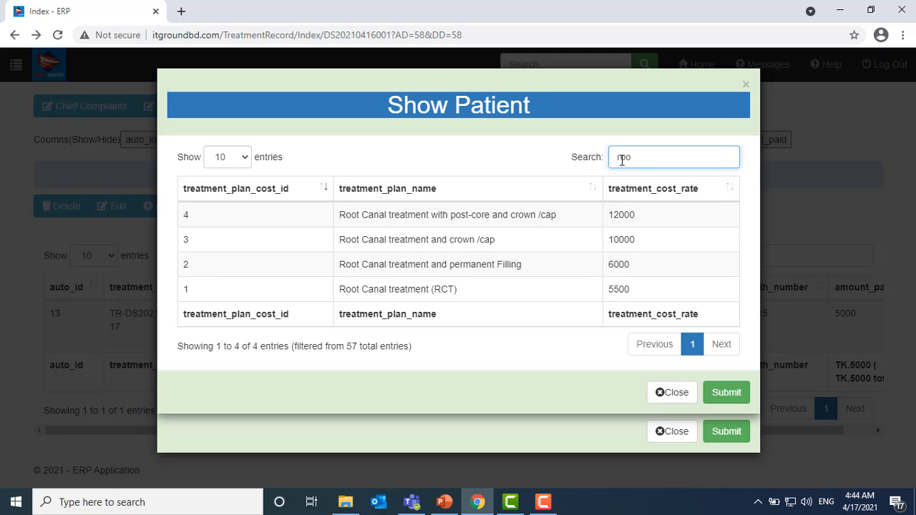
{"action": "left_click", "coordinate": [499, 292]}
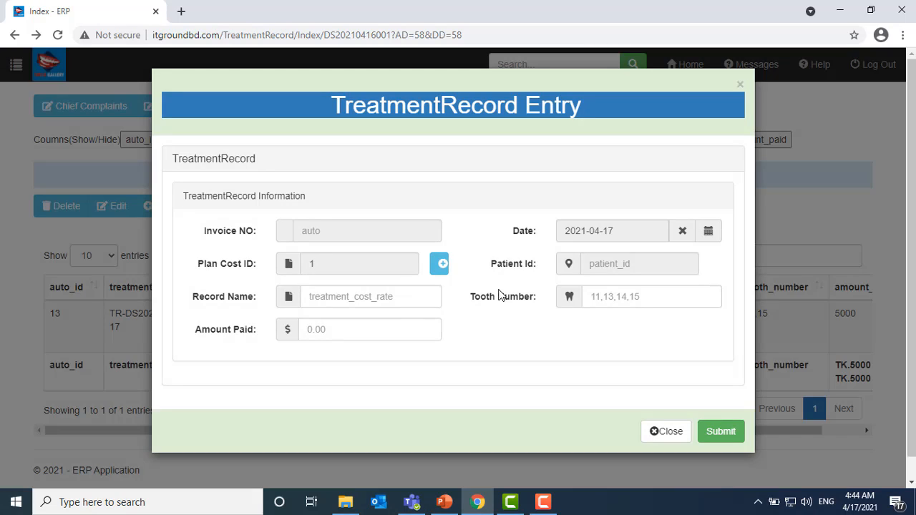
- Fill the record as RCT, teeth 11,15, amount paid 5000, and save it as entry 14
{"action": "left_click", "coordinate": [364, 302]}
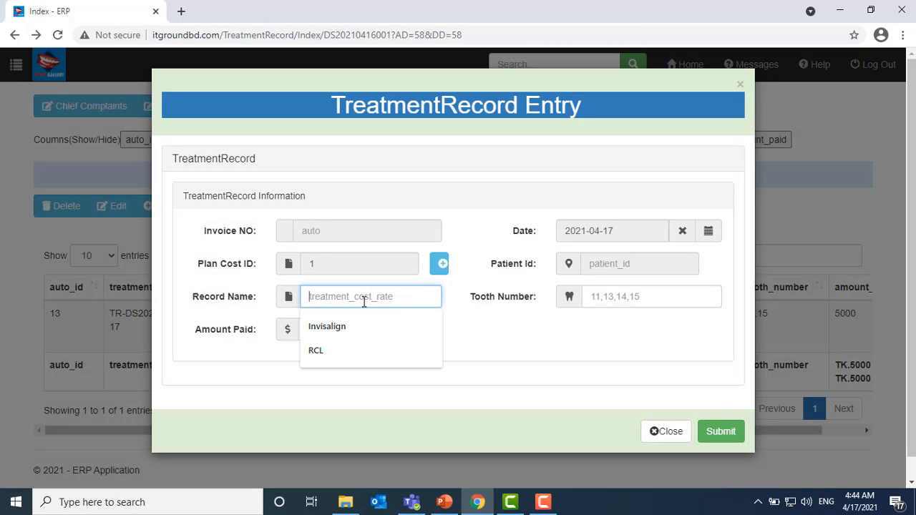
{"action": "type", "text": "RCL"}
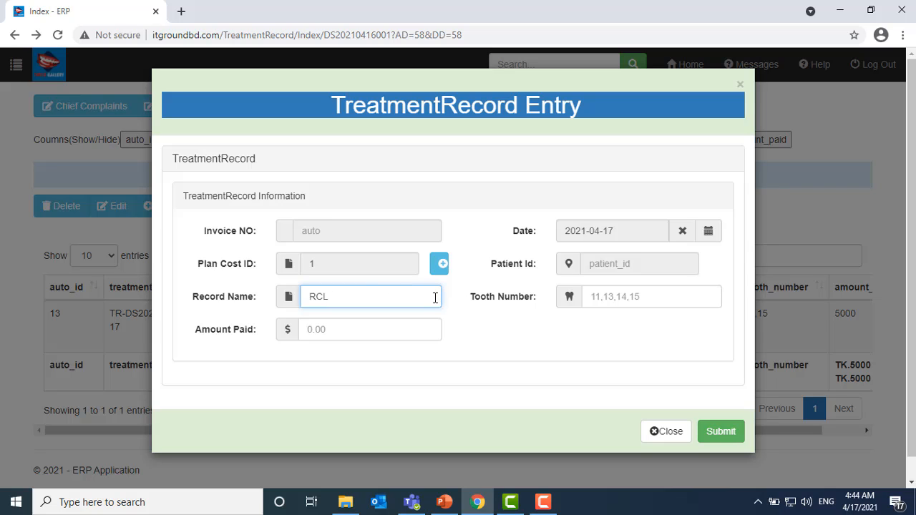
{"action": "key", "text": "BackSpace"}
{"action": "type", "text": "T"}
{"action": "left_click", "coordinate": [604, 303]}
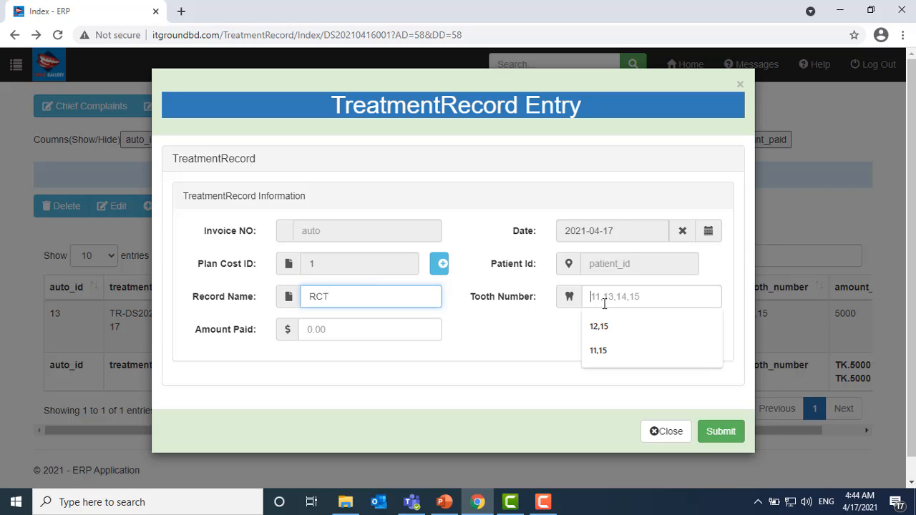
{"action": "left_click", "coordinate": [620, 350]}
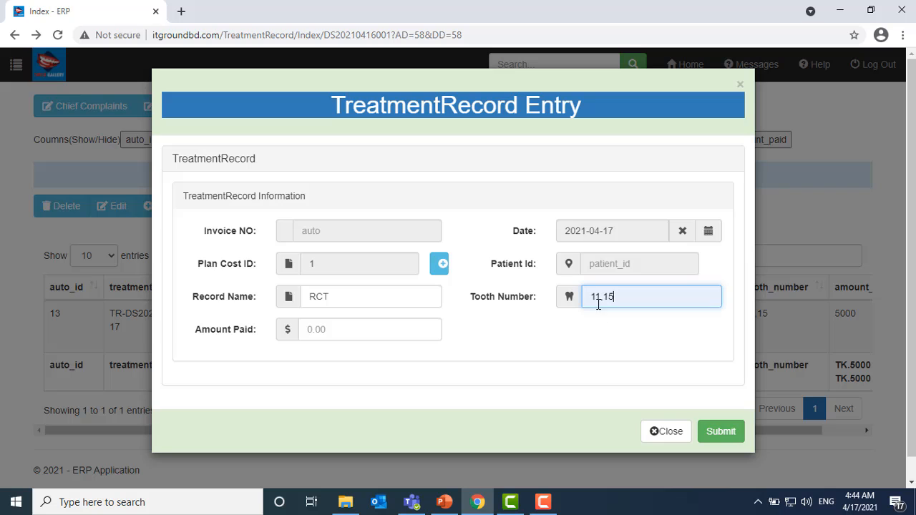
{"action": "left_click_drag", "start_coordinate": [603, 296], "coordinate": [556, 297]}
{"action": "left_click", "coordinate": [343, 332]}
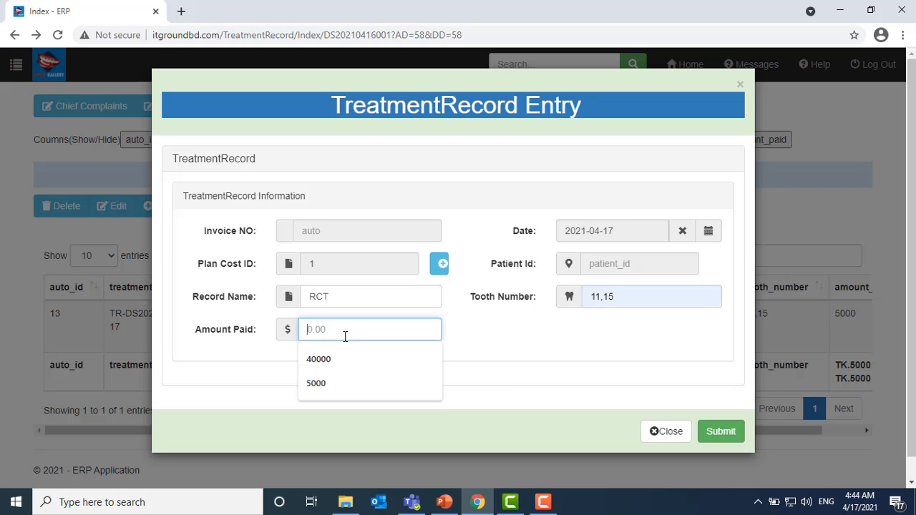
{"action": "left_click", "coordinate": [328, 385]}
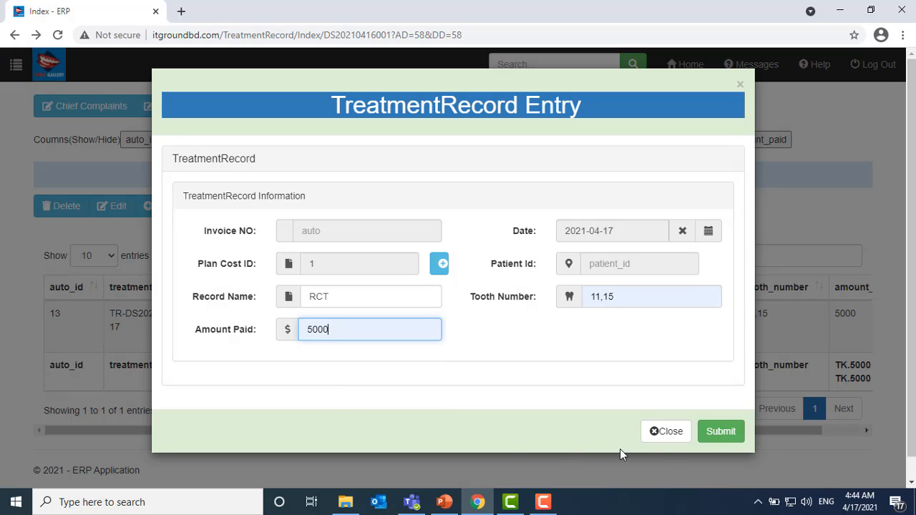
{"action": "left_click", "coordinate": [721, 432]}
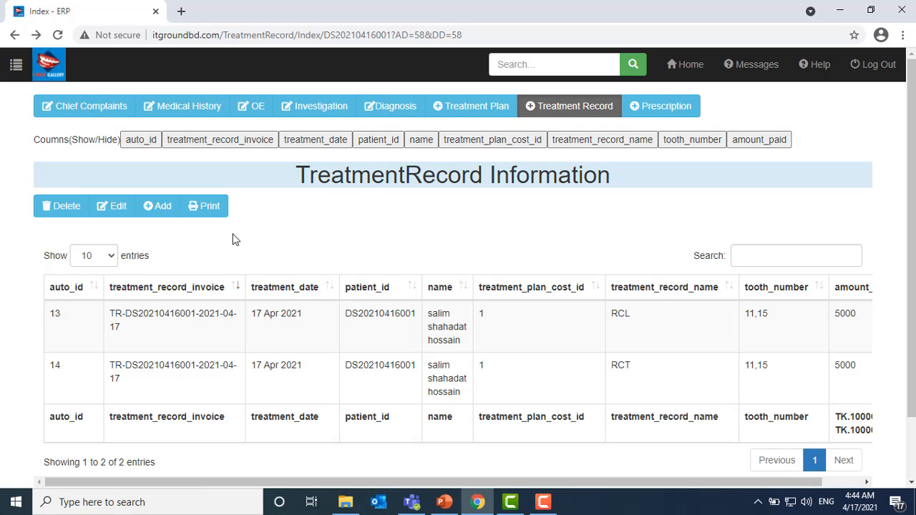
{"action": "left_click", "coordinate": [204, 207]}
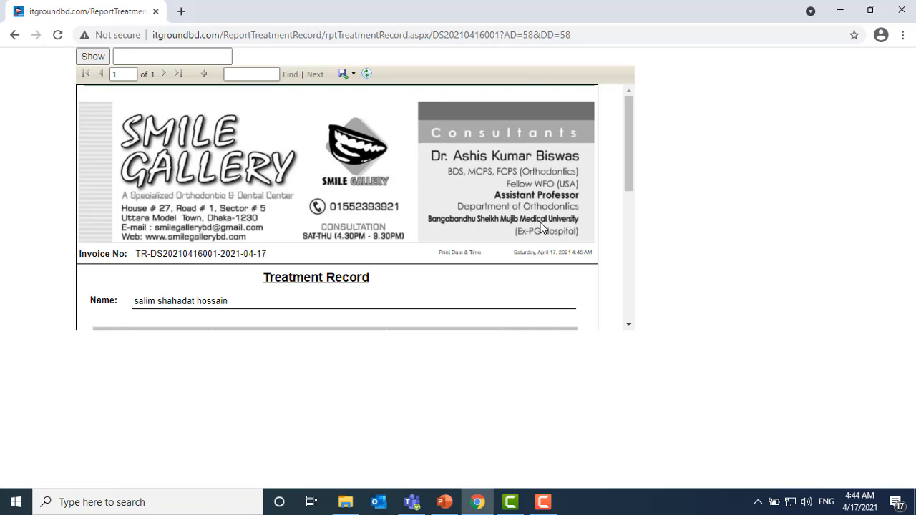
{"action": "scroll", "coordinate": [505, 243], "scroll_direction": "down", "scroll_amount": 3}
{"action": "scroll", "coordinate": [509, 252], "scroll_direction": "up", "scroll_amount": 2}
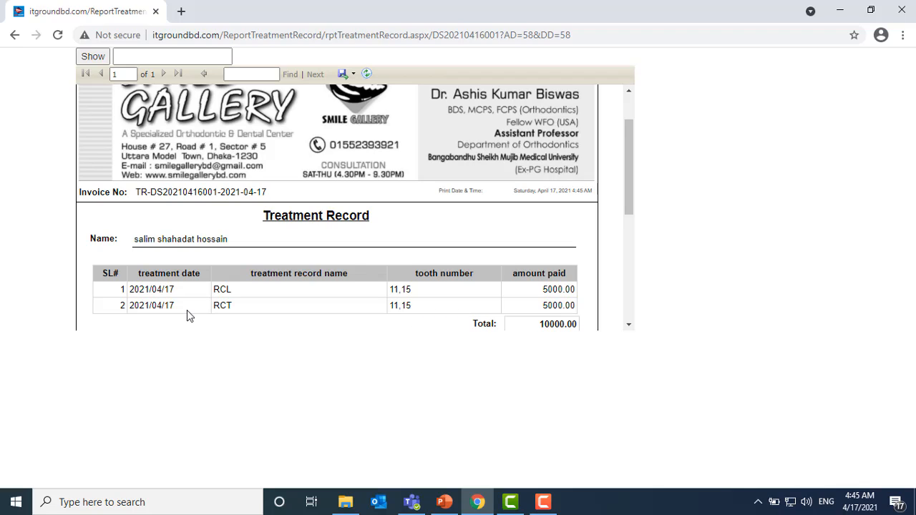
{"action": "scroll", "coordinate": [164, 311], "scroll_direction": "up", "scroll_amount": 2}
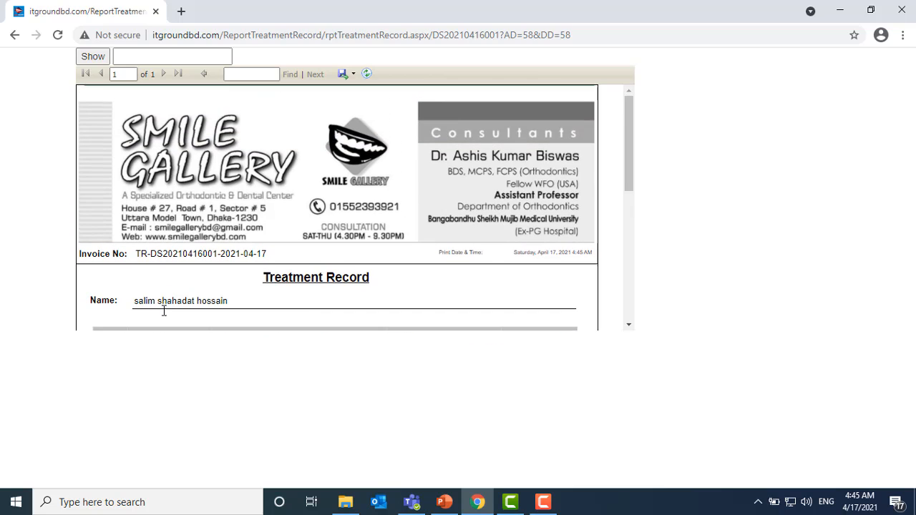
{"action": "left_click", "coordinate": [15, 35]}
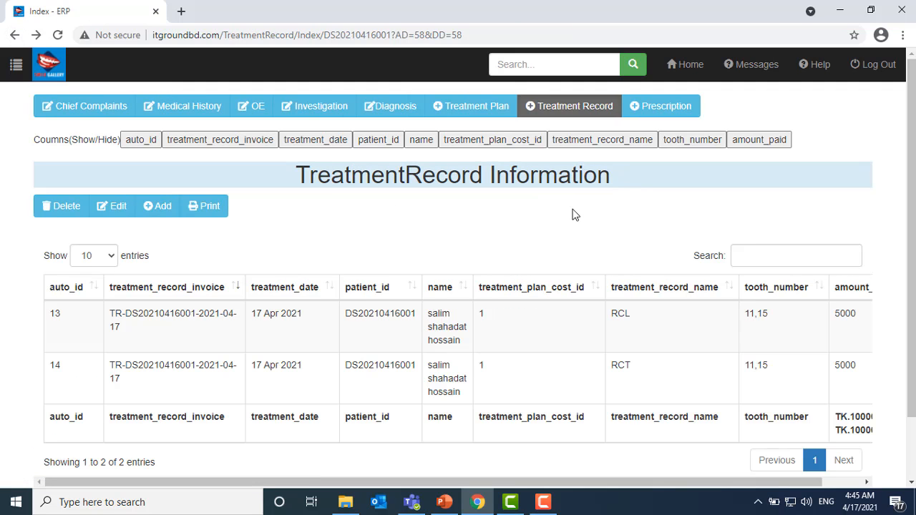